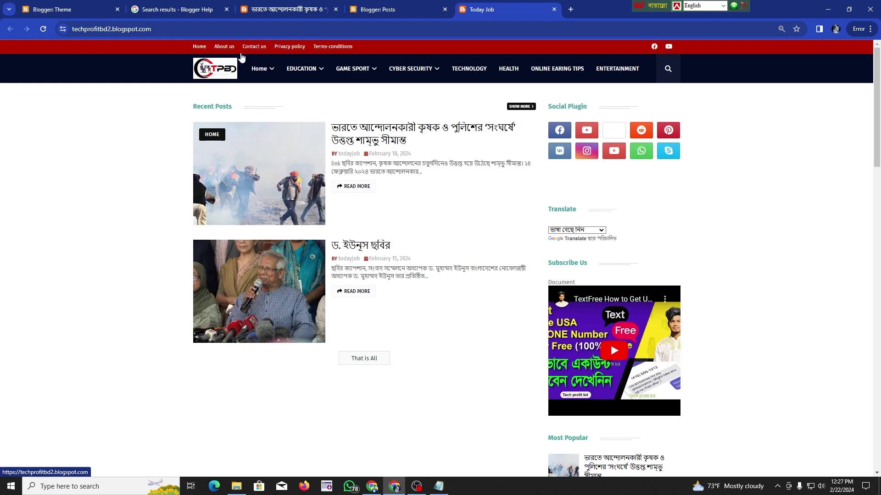
Step: Look through the live blog's homepage, from the header and sidebar widgets down to the footer
scroll(233, 84, "down", 1)
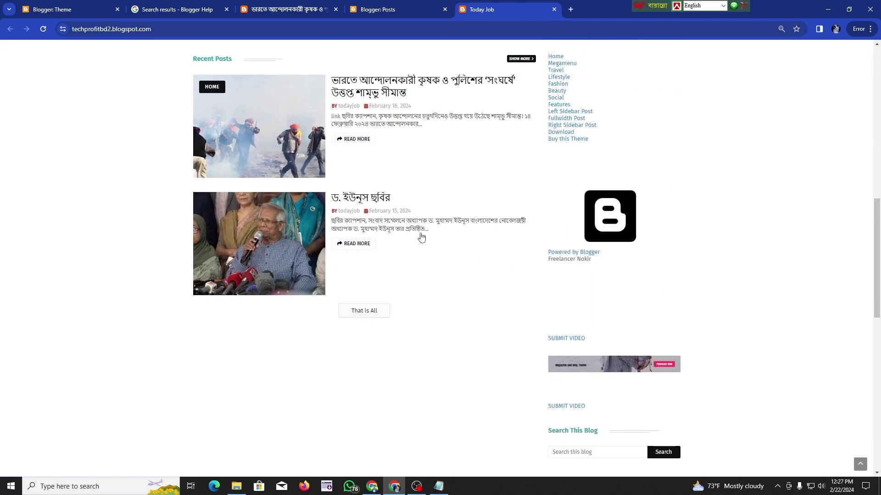
scroll(614, 248, "down", 5)
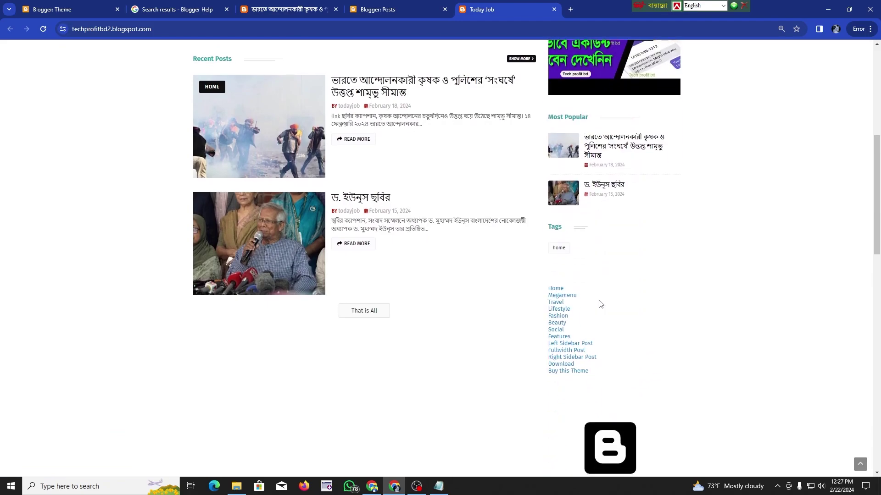
scroll(481, 276, "down", 5)
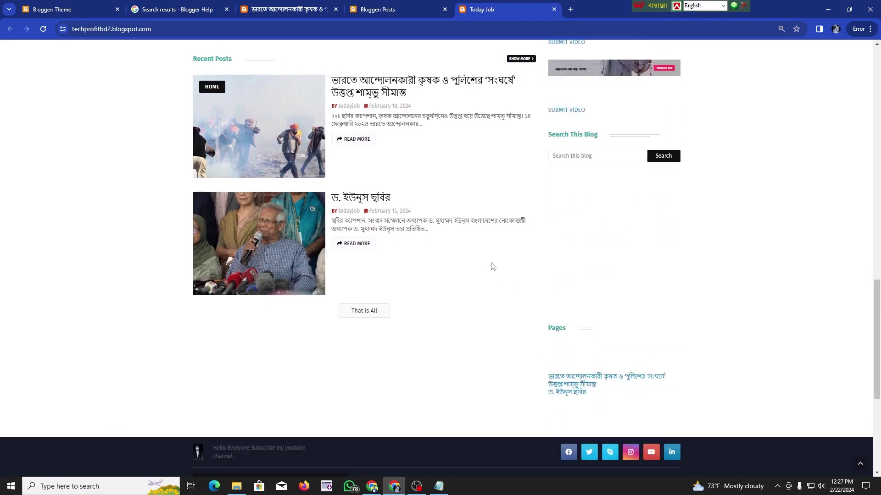
scroll(322, 334, "up", 1)
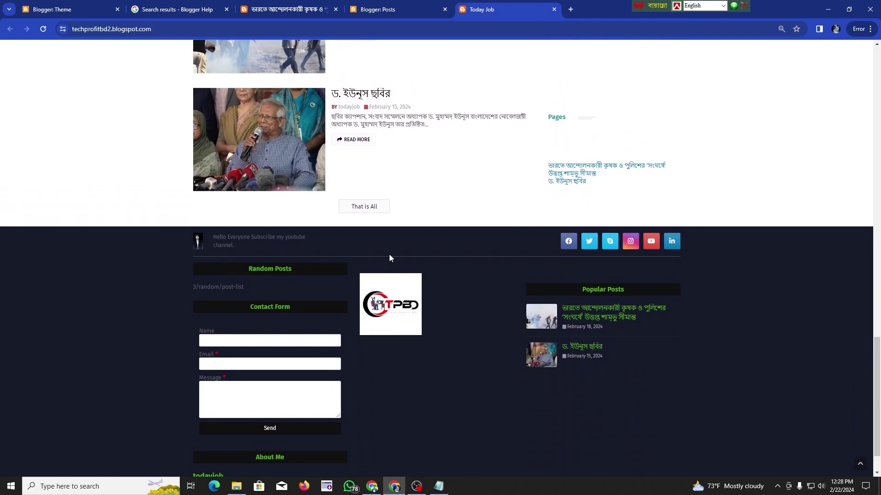
Step: Open the Today Job blog's Layout page in Blogger and look over its upper gadget sections
left_click(96, 5)
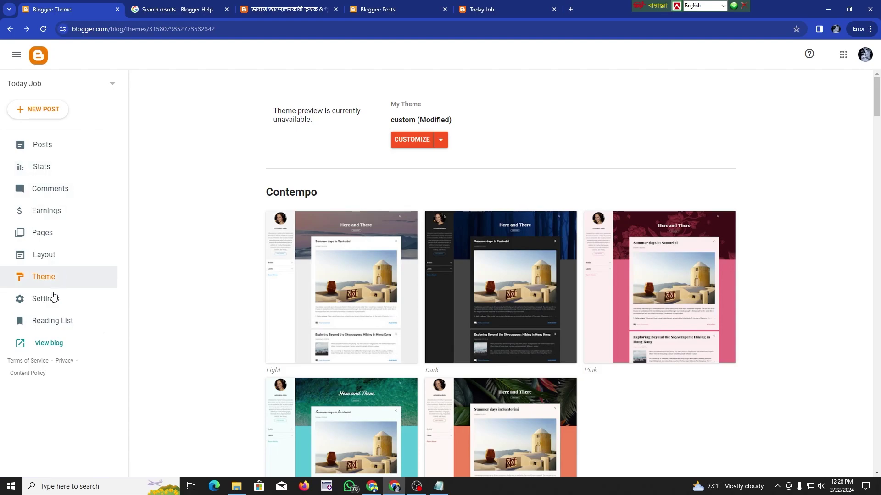
left_click(54, 262)
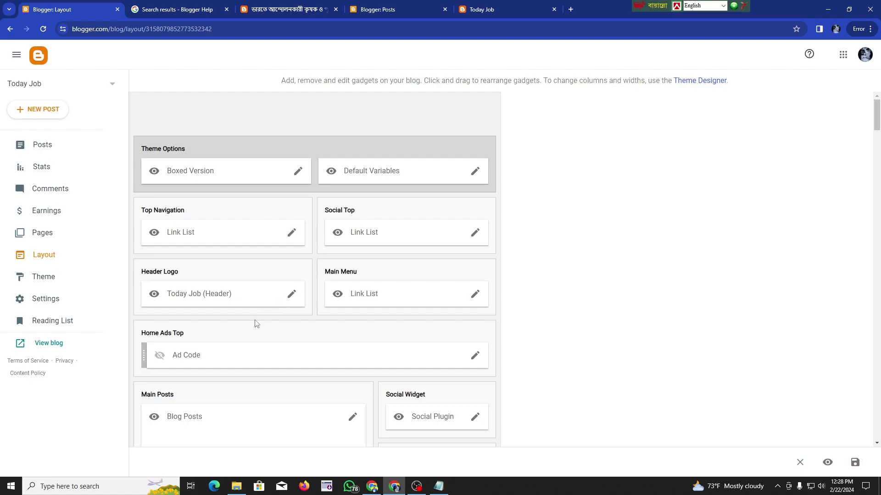
scroll(363, 440, "down", 1)
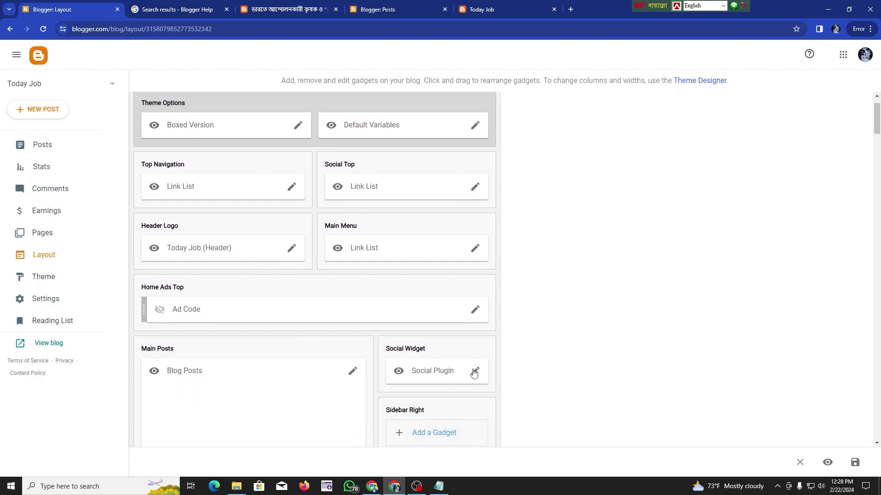
scroll(415, 165, "up", 1)
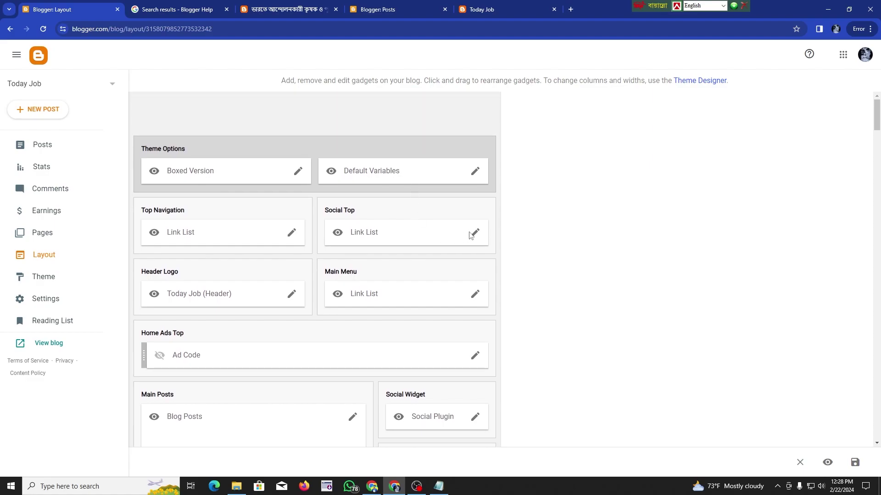
Step: Inspect the link lists of the Boxed Version and Default Variables gadgets under Theme Options, closing each without saving
left_click(296, 171)
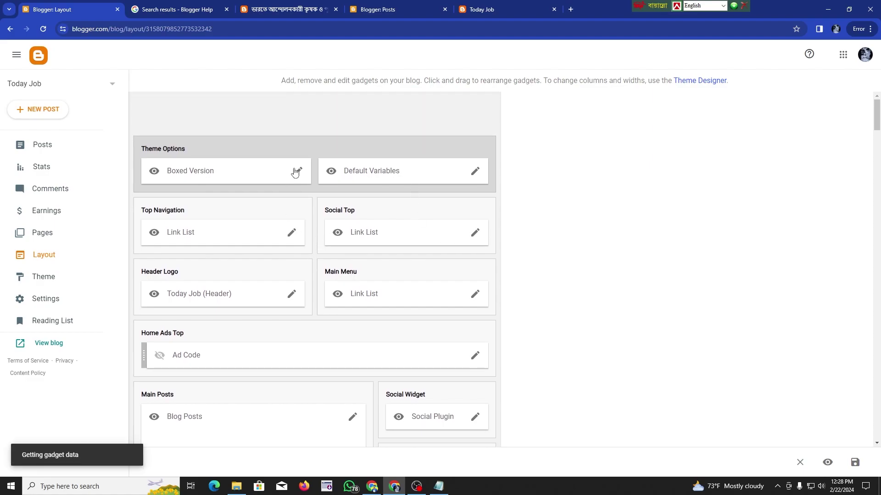
scroll(362, 294, "down", 2)
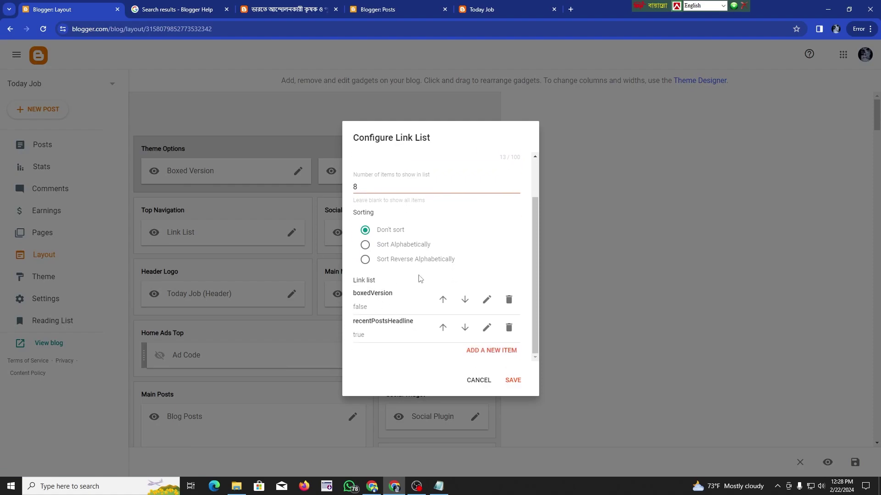
left_click(478, 379)
left_click(474, 172)
scroll(445, 321, "down", 3)
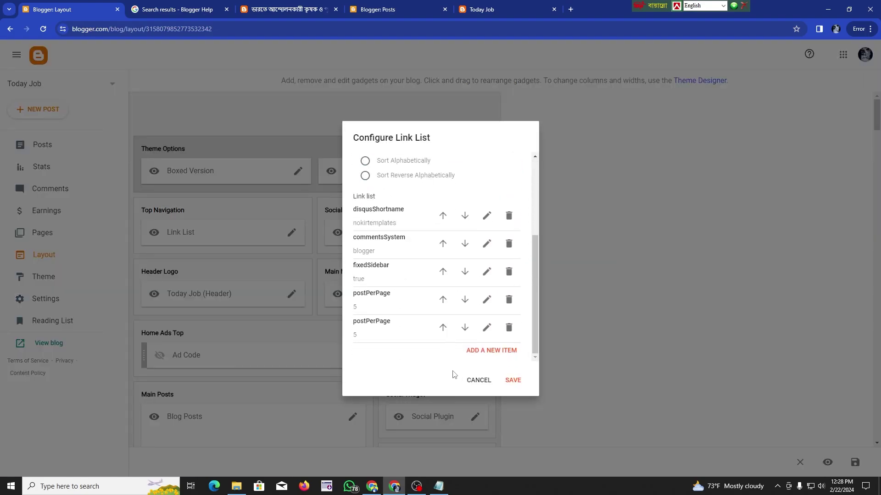
left_click(473, 388)
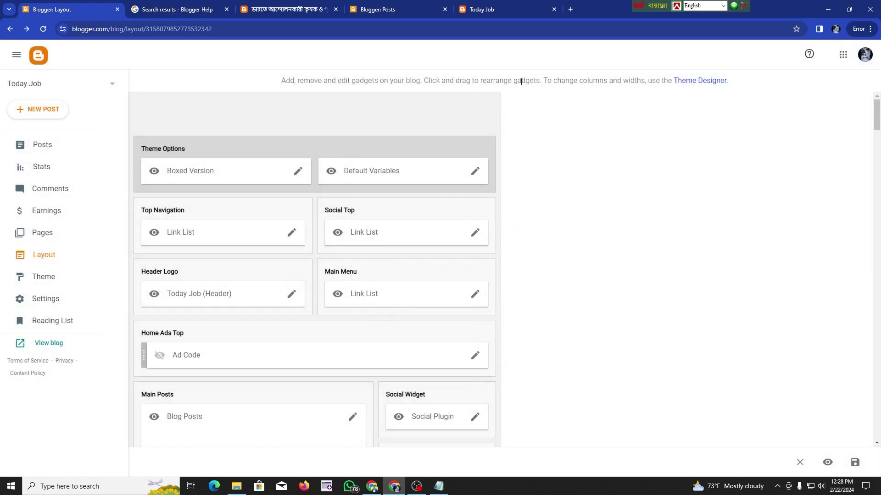
Step: Compare the live blog's header and homepage with the gadget sections on the Layout page
left_click(499, 4)
scroll(282, 165, "up", 4)
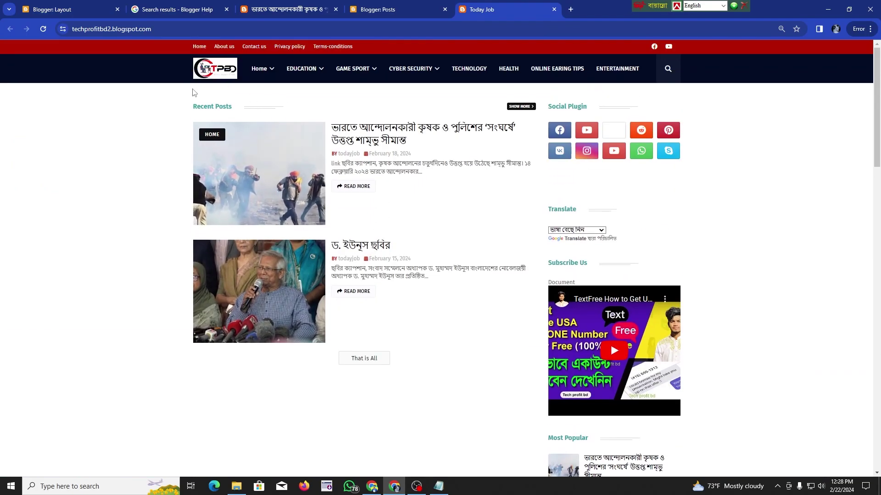
left_click(102, 5)
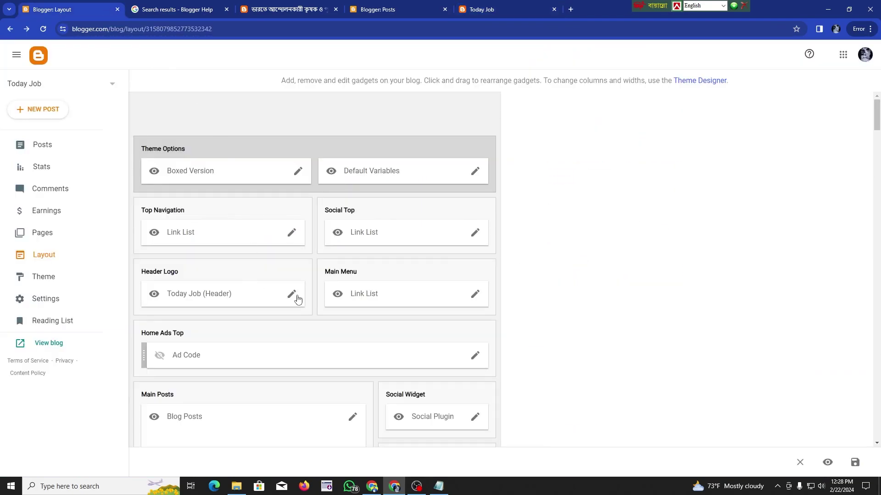
scroll(383, 343, "down", 5)
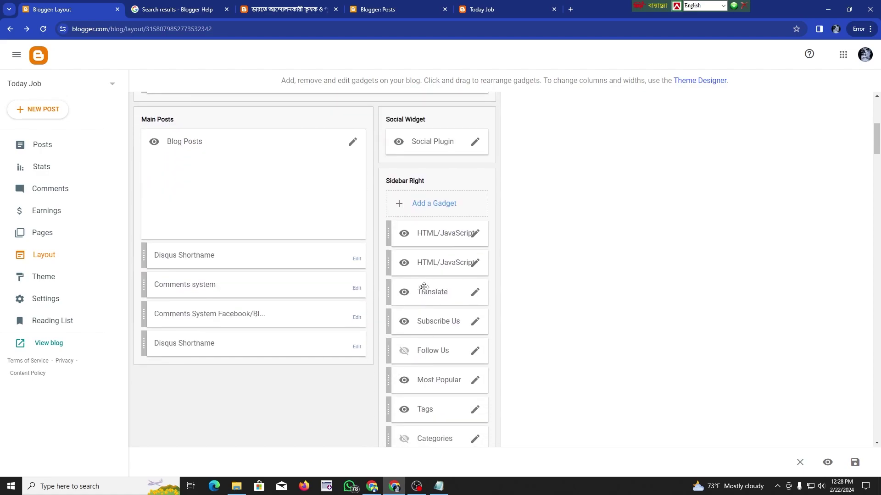
scroll(435, 192, "down", 2)
scroll(249, 285, "up", 5)
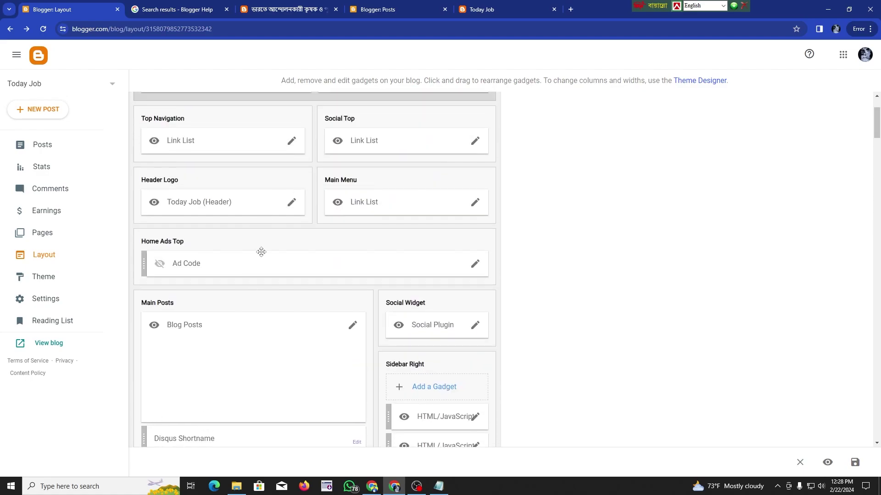
scroll(259, 253, "up", 1)
scroll(258, 253, "up", 1)
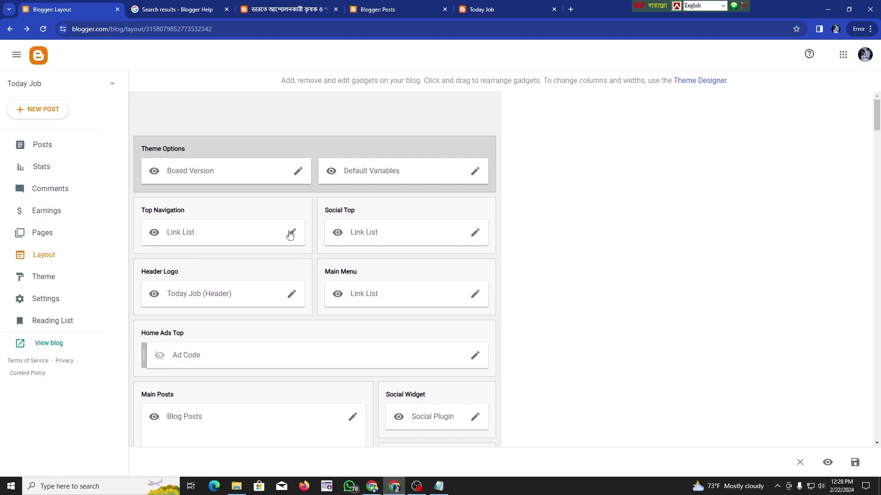
Step: Inspect the Top Navigation link list and its Terms-conditions entry's name and URL, closing without saving
left_click(291, 233)
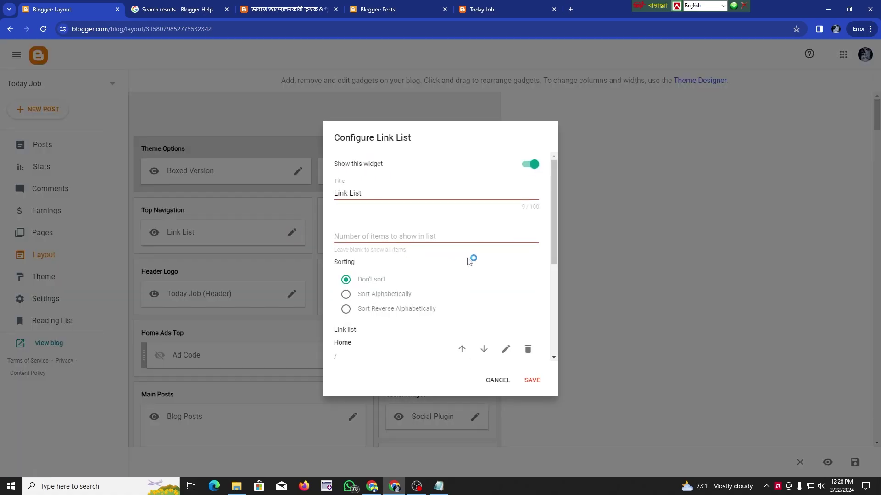
scroll(464, 277, "down", 4)
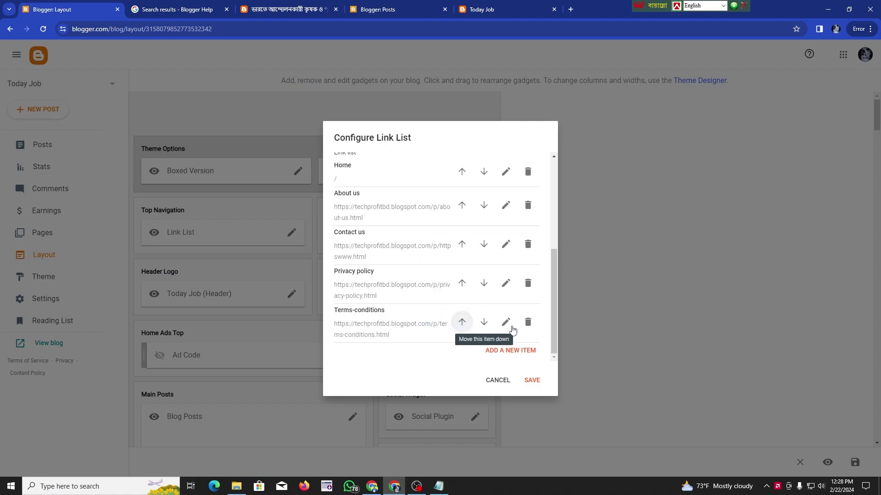
left_click(506, 324)
scroll(390, 275, "down", 2)
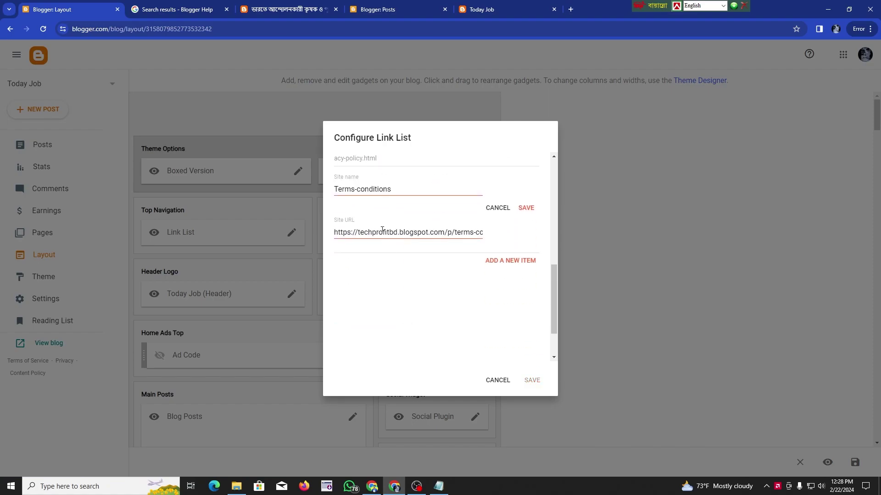
left_click(473, 280)
left_click(499, 380)
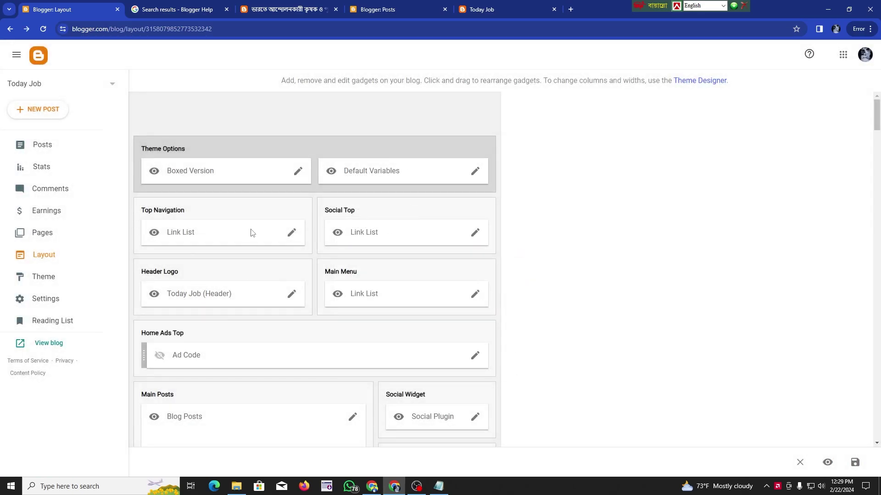
Step: Review the Default Variables gadget's display settings and link list again, closing it without saving
left_click(474, 172)
scroll(386, 293, "down", 1)
scroll(386, 308, "up", 1)
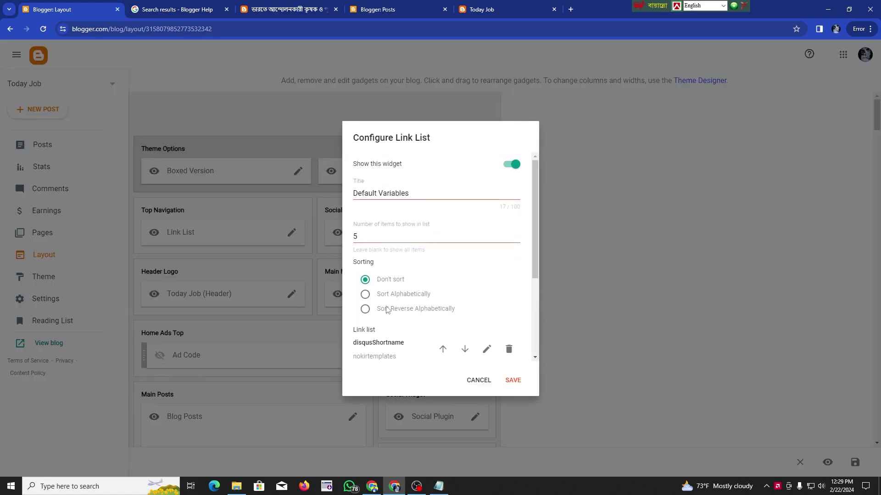
scroll(388, 287, "down", 3)
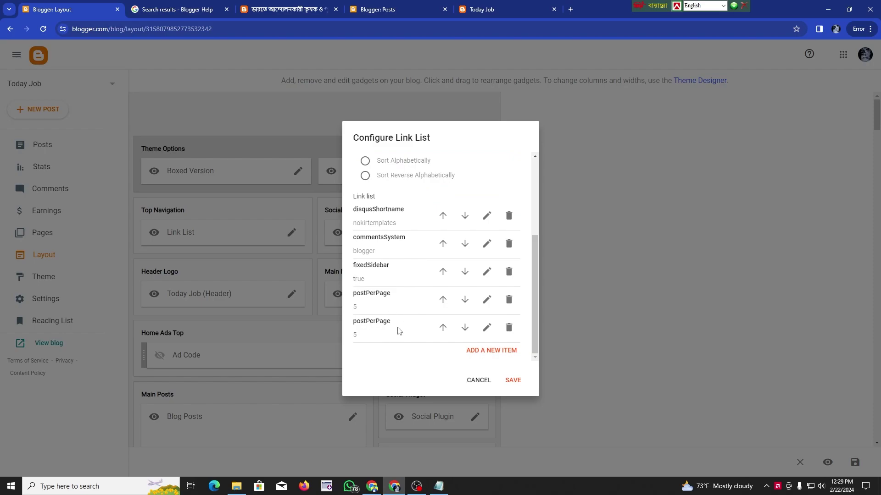
left_click(477, 380)
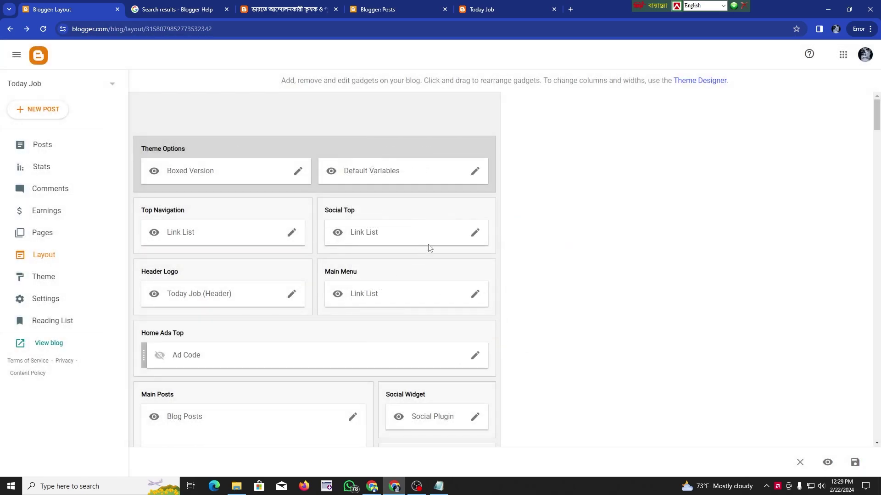
Step: Inspect the social links in the Social Top link list and close it without saving
left_click(475, 233)
scroll(390, 257, "down", 5)
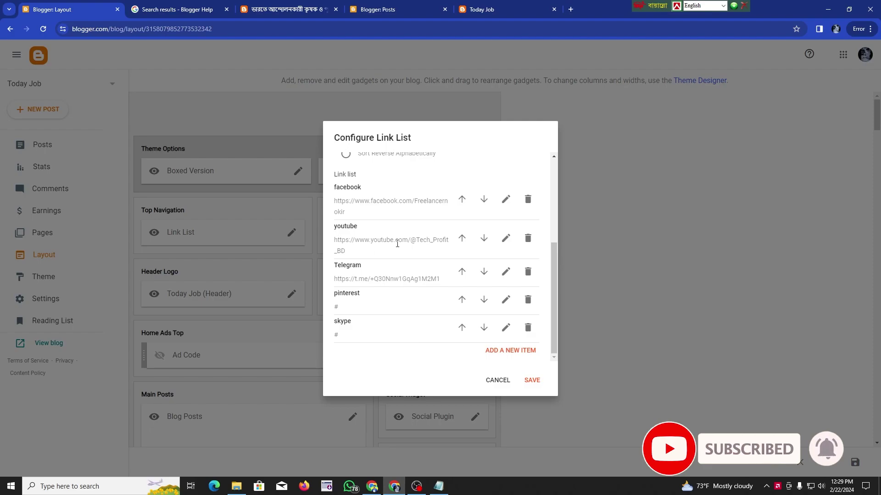
scroll(396, 244, "up", 1)
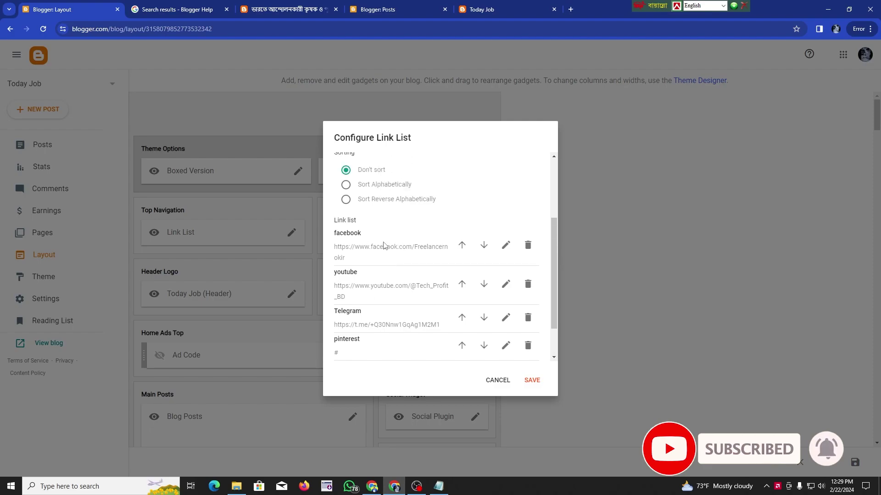
left_click(500, 380)
Step: Look over the Main Posts, Social Widget and Sidebar Right sections of the layout
scroll(385, 368, "down", 2)
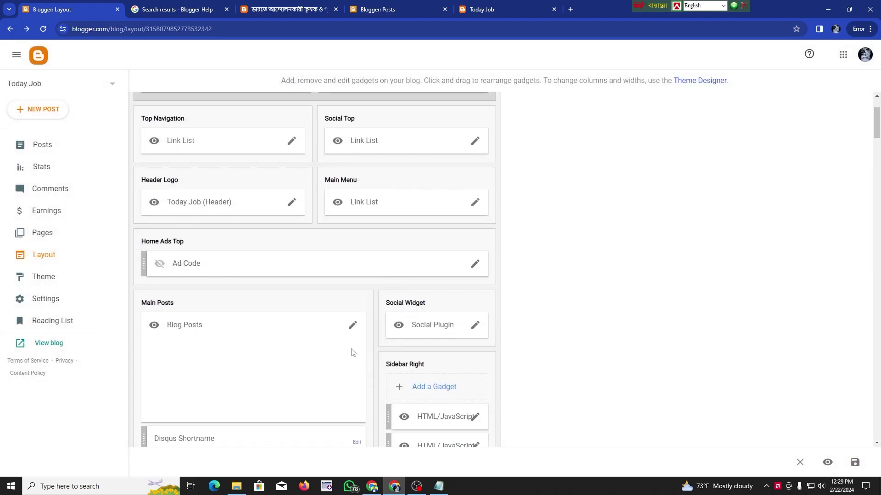
scroll(362, 353, "down", 1)
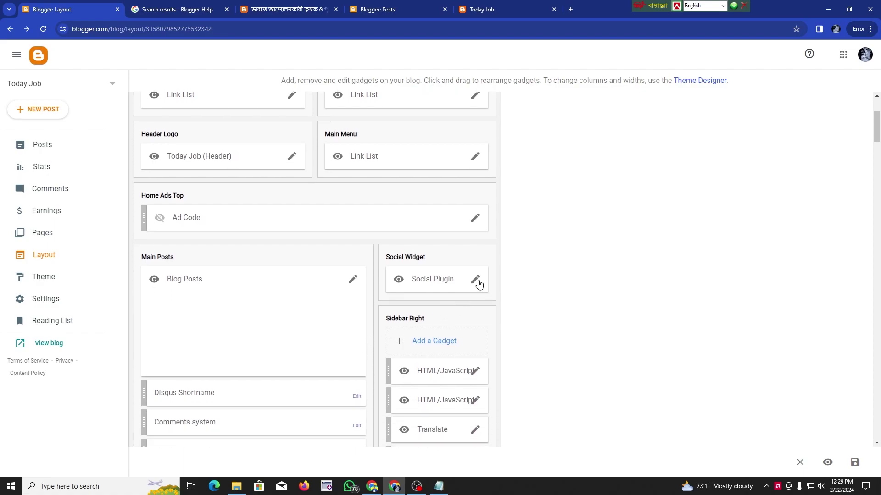
scroll(434, 354, "down", 2)
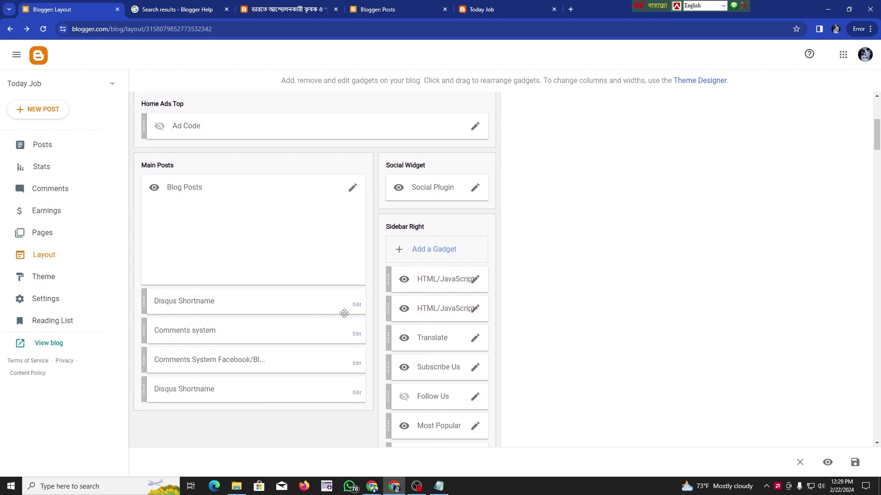
scroll(362, 315, "up", 5)
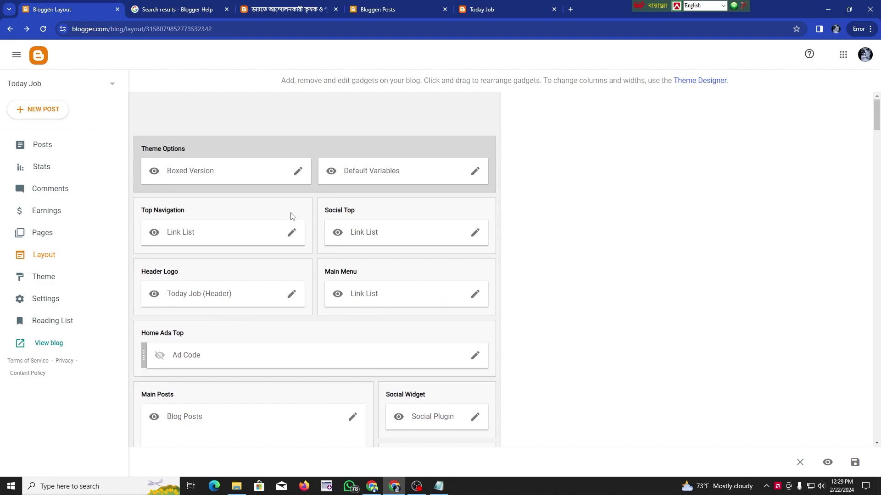
Step: Inspect the Footer Social Widget's link list in the Social Footer section and close it without saving
scroll(256, 329, "down", 15)
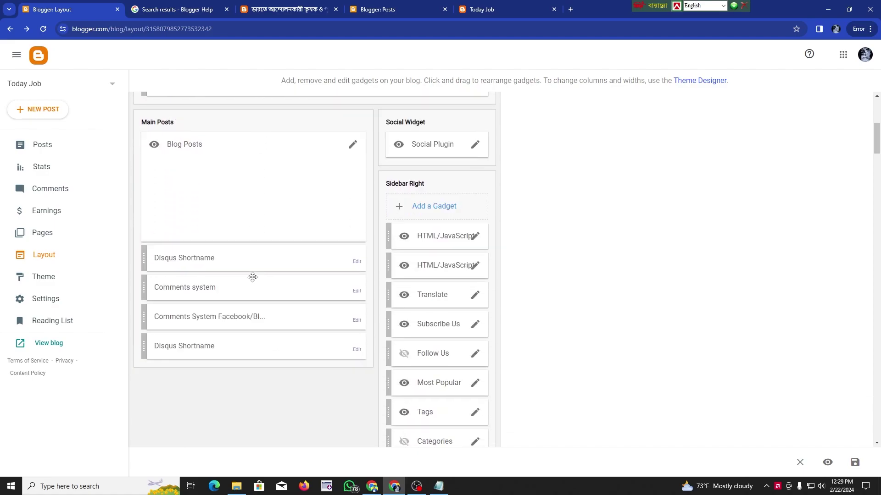
scroll(252, 239, "down", 20)
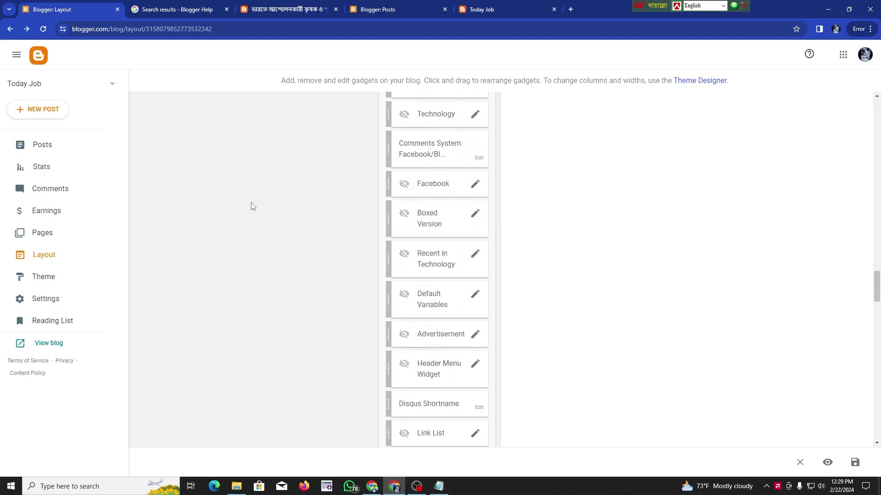
scroll(254, 206, "down", 8)
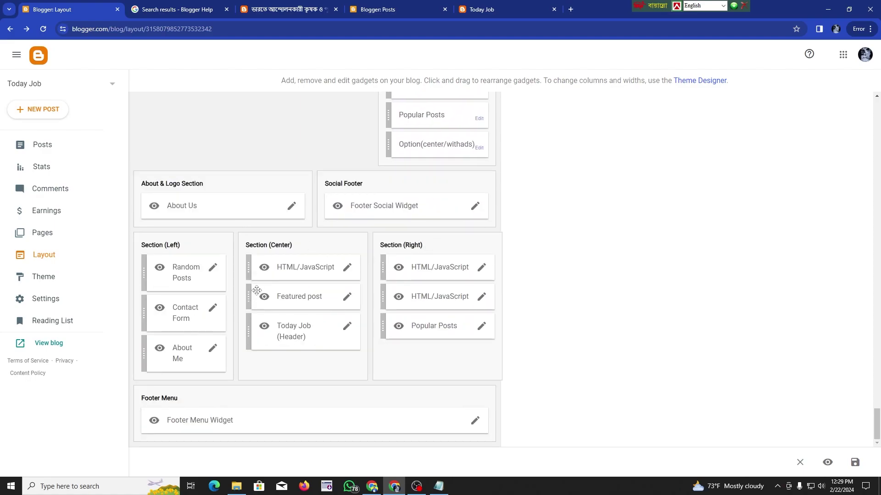
left_click(474, 206)
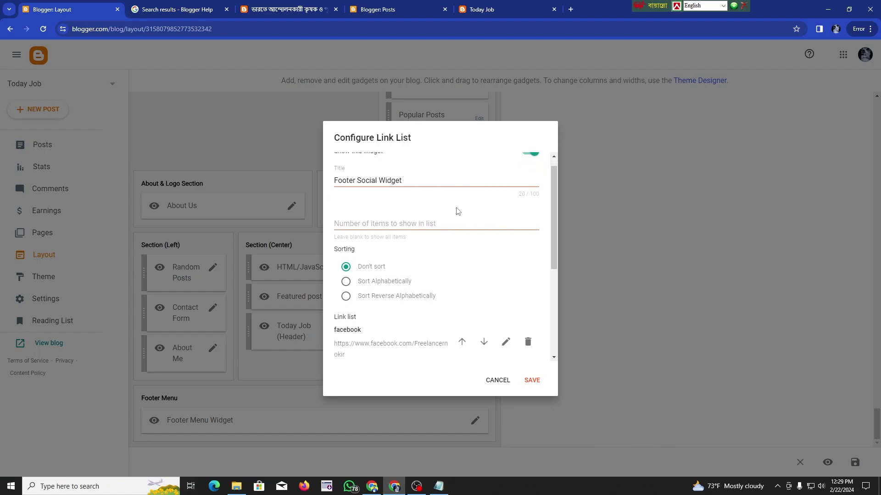
scroll(439, 262, "down", 4)
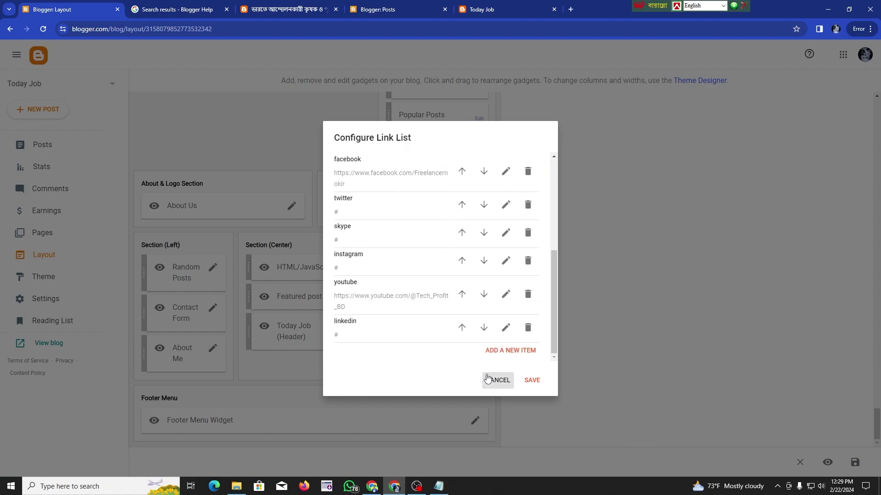
left_click(504, 386)
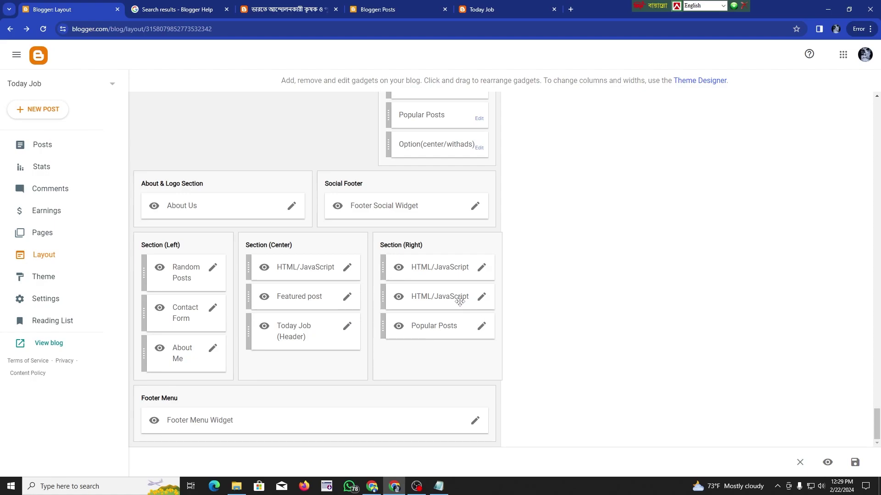
Step: Review the Featured post gadget's display options and post selection in Section (Center), closing it without saving
left_click(347, 297)
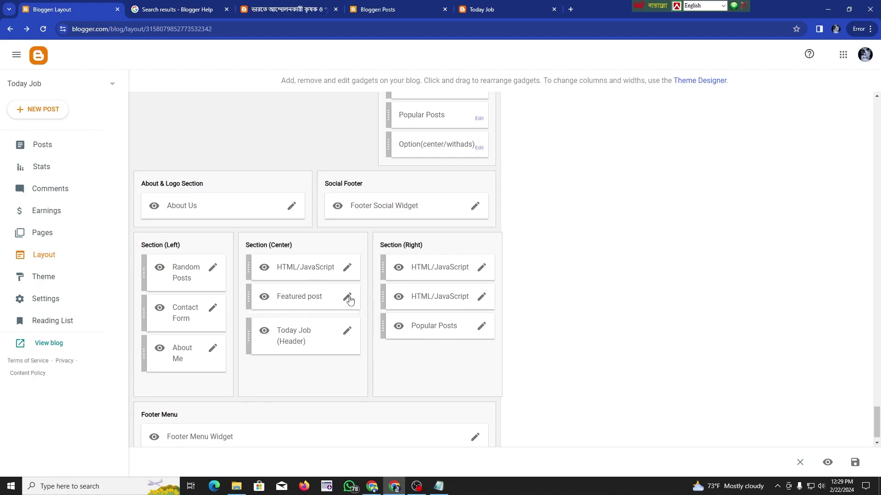
scroll(401, 275, "down", 1)
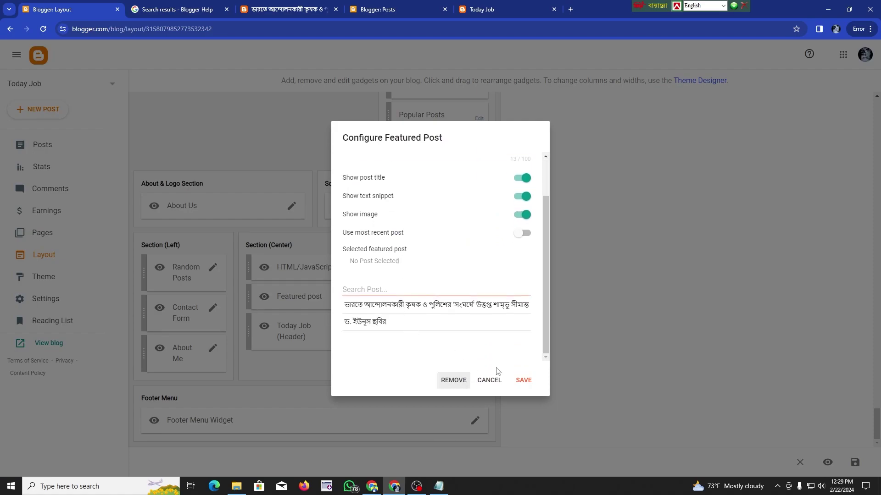
left_click(489, 381)
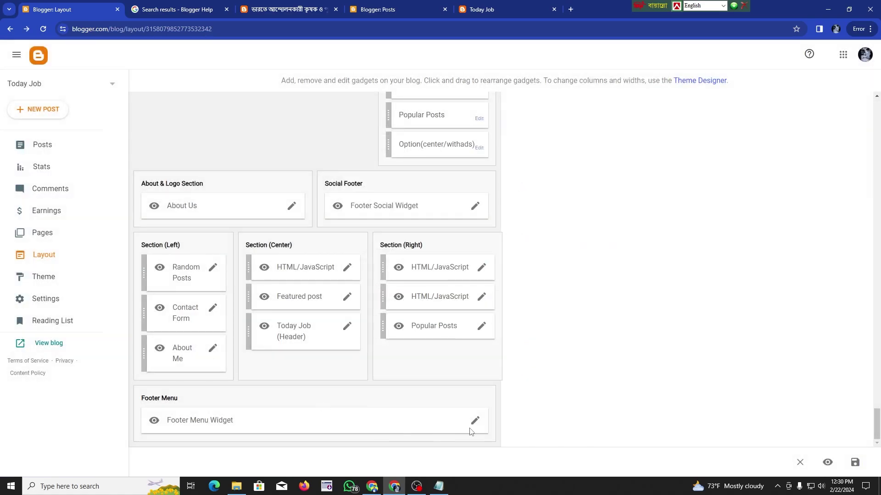
Step: Inspect the Footer Menu Widget's page links and close the gadget without saving
left_click(475, 421)
scroll(405, 313, "down", 5)
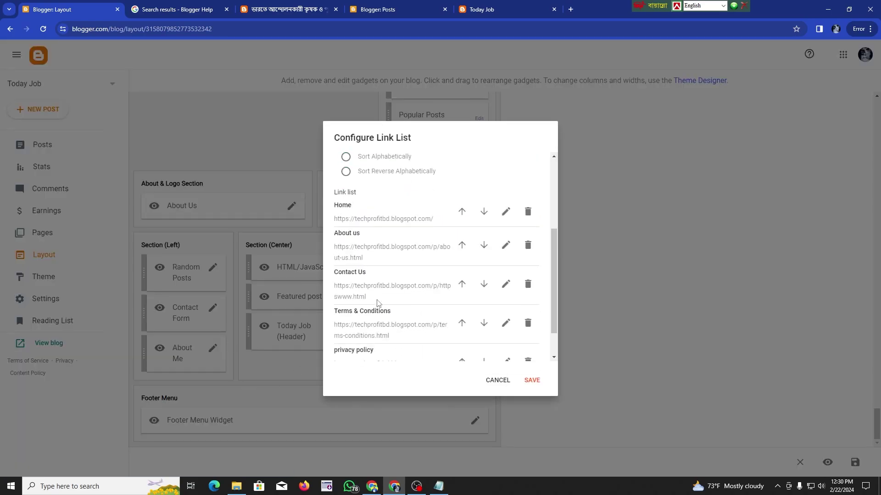
left_click(499, 383)
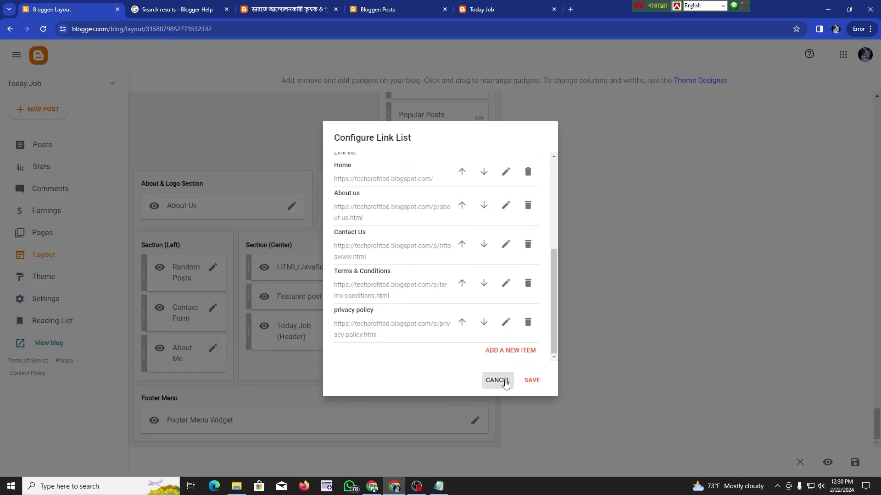
Step: Examine the HTML content of the Ad Code gadget in the Home Ads Top section
scroll(282, 360, "up", 1)
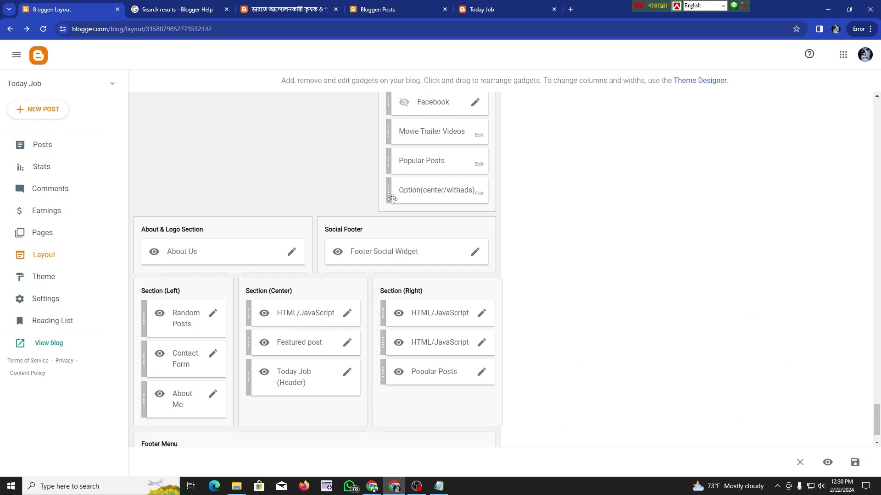
scroll(392, 199, "up", 1)
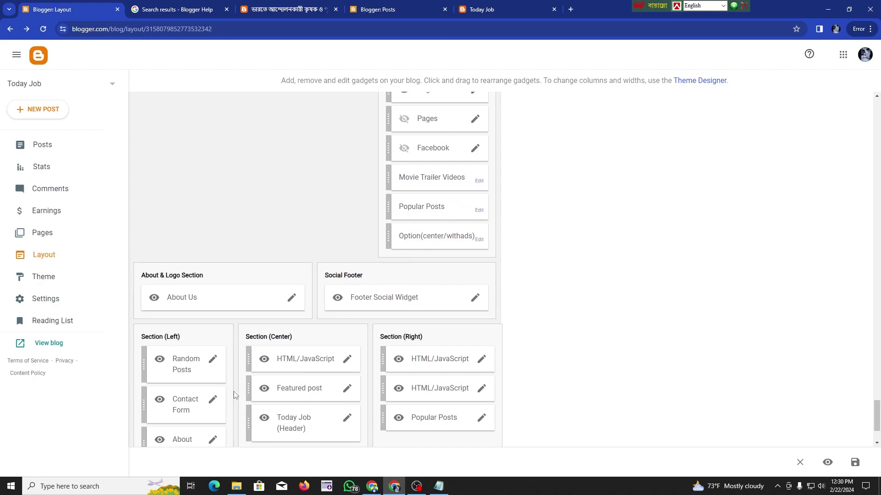
scroll(294, 283, "up", 10)
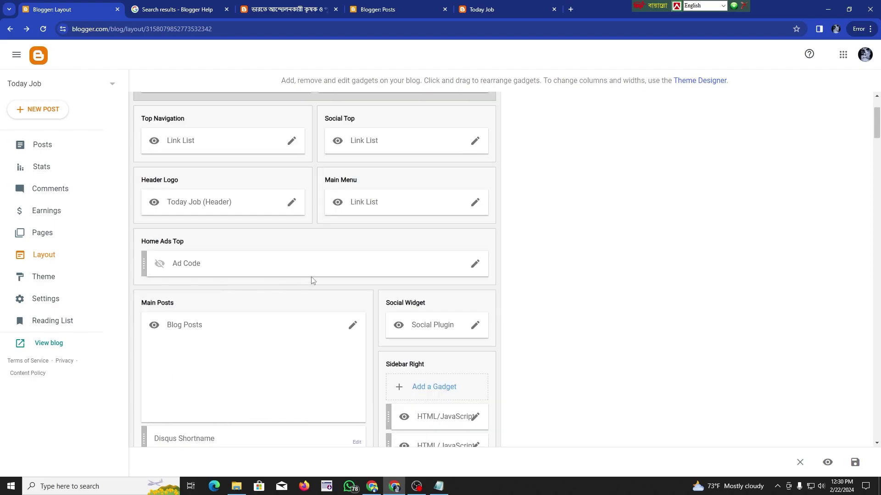
left_click(475, 265)
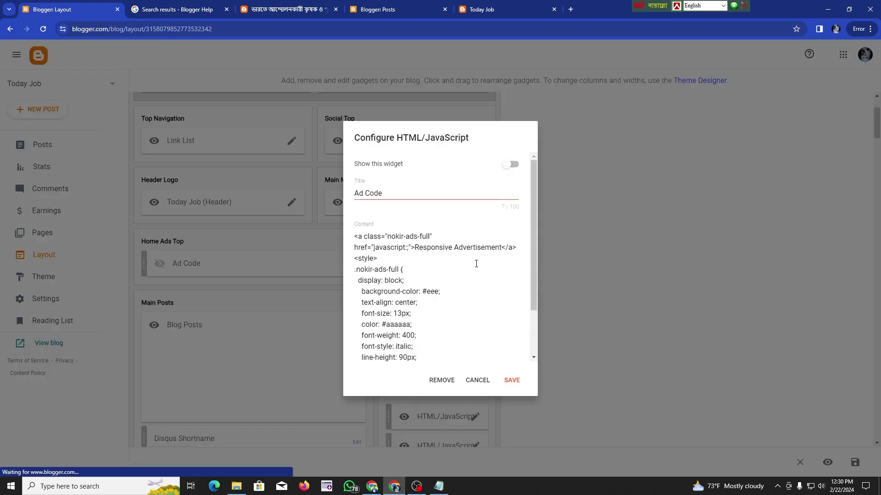
scroll(460, 306, "down", 3)
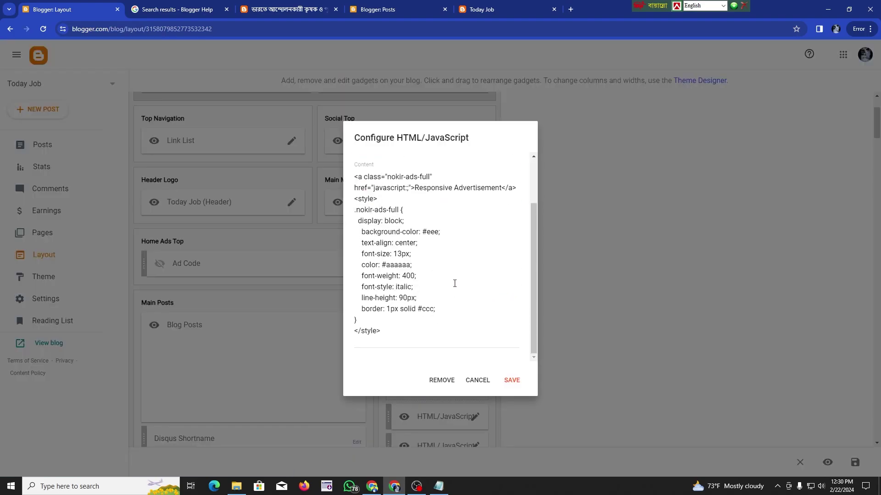
Step: Reload the live blog's home page and open the current theme's HTML code for editing
left_click(482, 10)
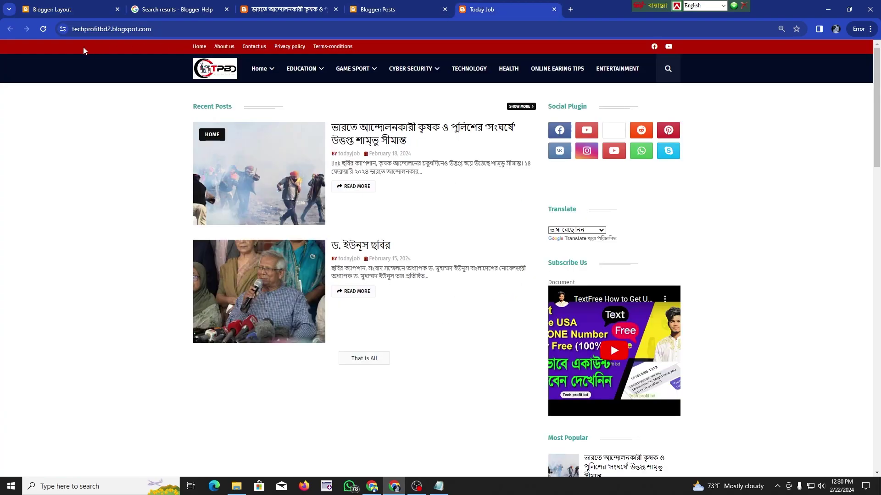
left_click(44, 29)
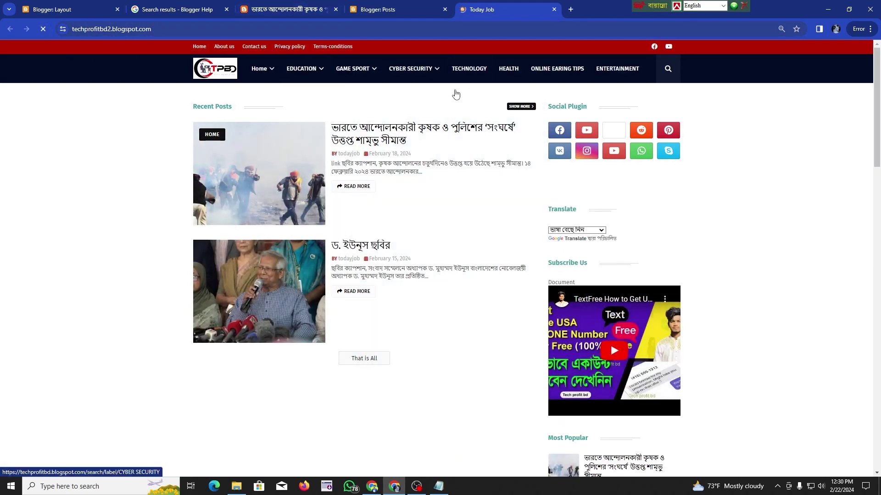
left_click(378, 9)
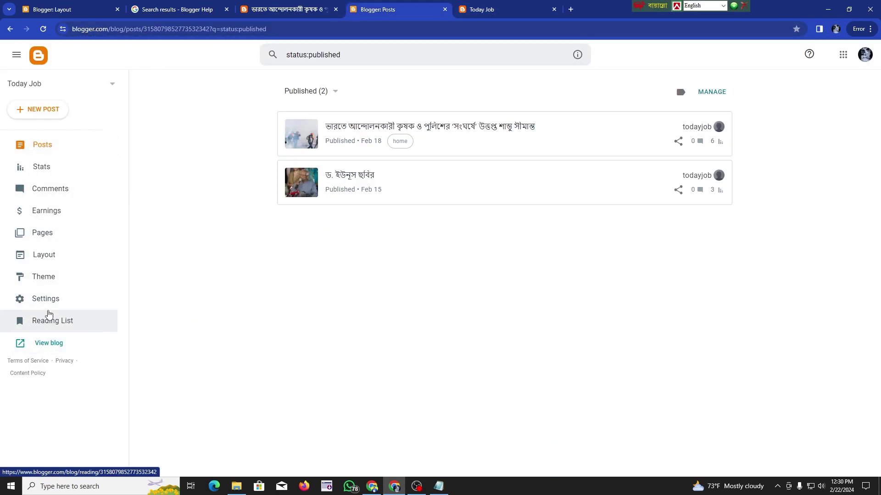
left_click(58, 279)
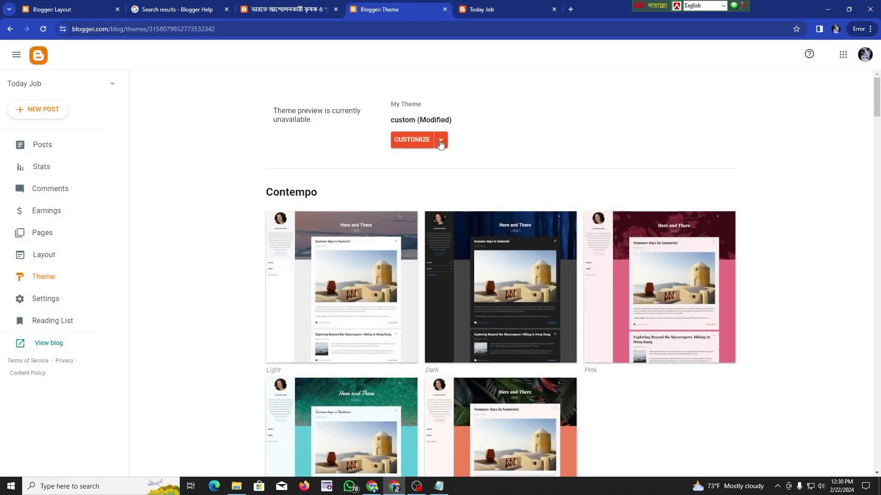
left_click(441, 143)
left_click(347, 211)
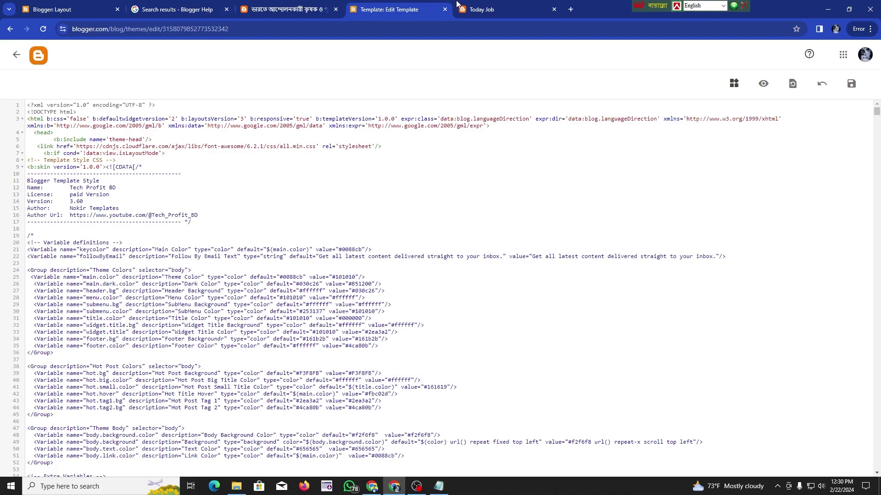
Step: Return to the layout and review the Header Logo gadget's image URL and computer upload options, closing it without saving
left_click(68, 9)
scroll(427, 296, "down", 5)
scroll(426, 299, "up", 3)
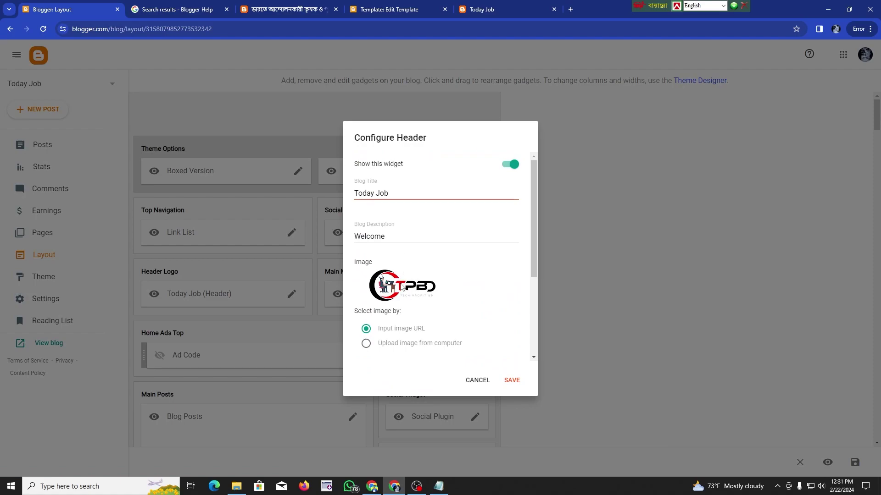
scroll(402, 287, "down", 2)
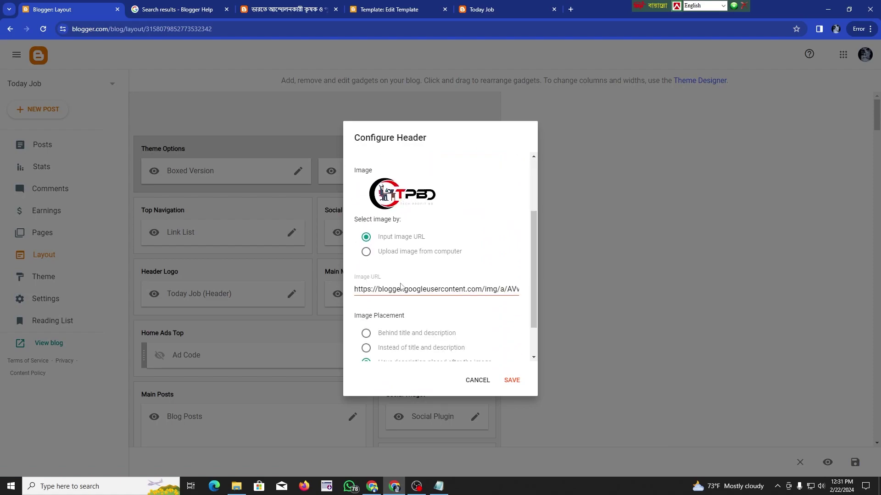
left_click(367, 252)
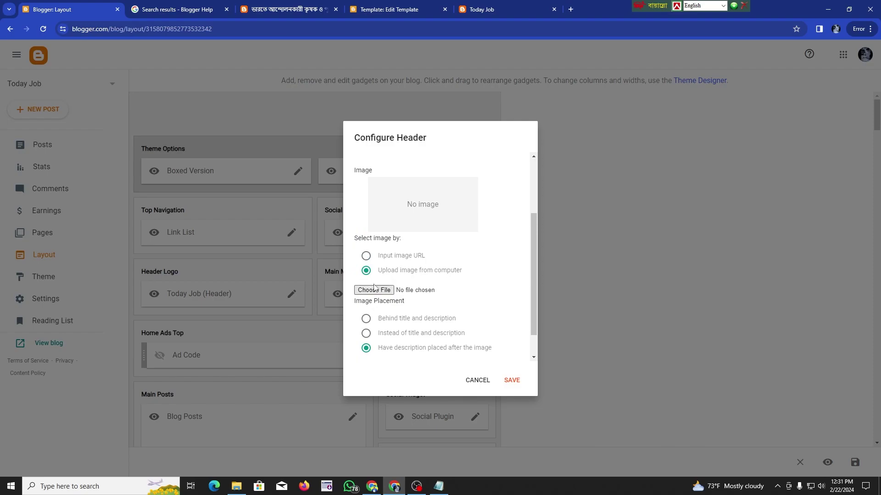
left_click(366, 256)
left_click(366, 270)
left_click(374, 290)
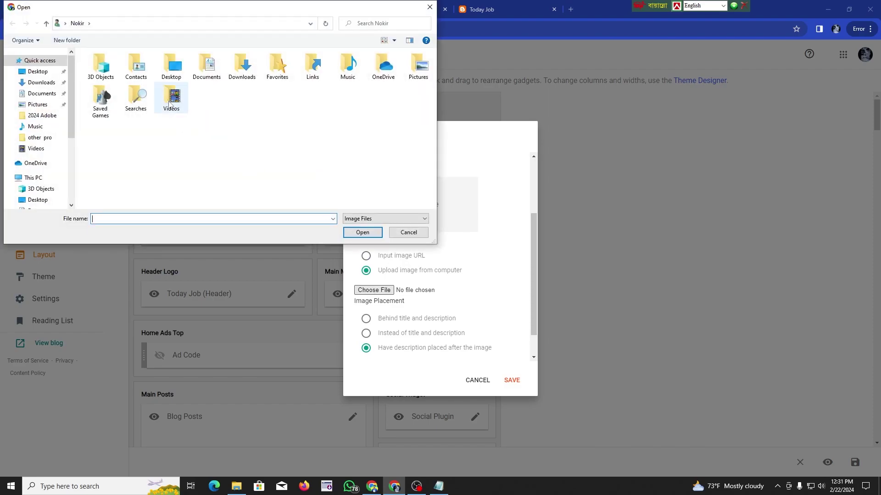
left_click(408, 232)
left_click(366, 256)
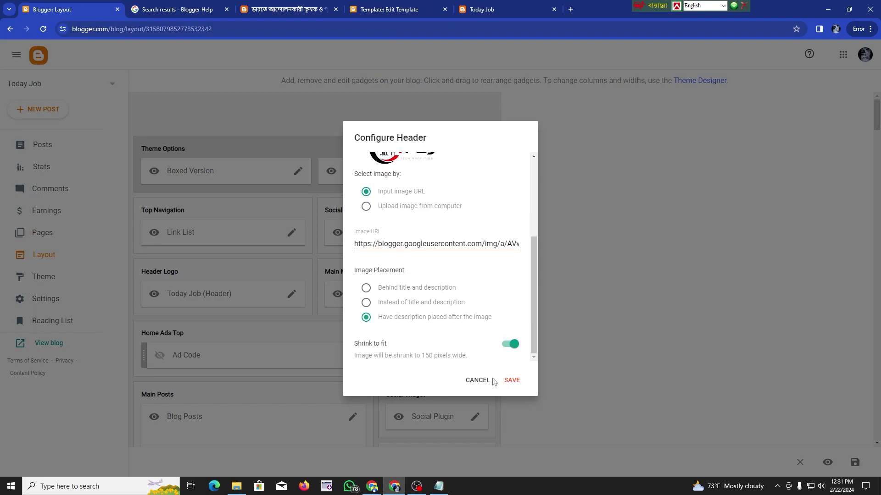
left_click(477, 381)
Step: Look through the layout's gadget sections and compare them with the live blog's home page down to the footer
scroll(281, 227, "down", 2)
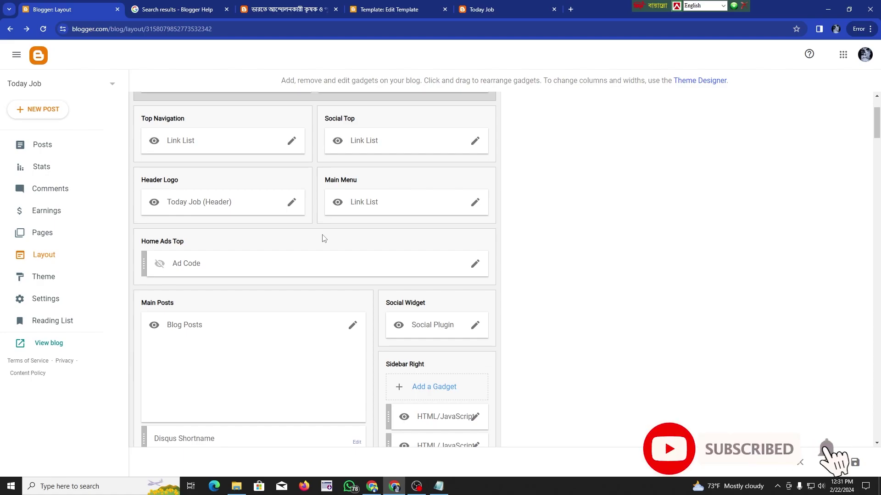
scroll(409, 154, "down", 3)
scroll(295, 230, "down", 3)
scroll(230, 205, "up", 7)
scroll(222, 281, "down", 20)
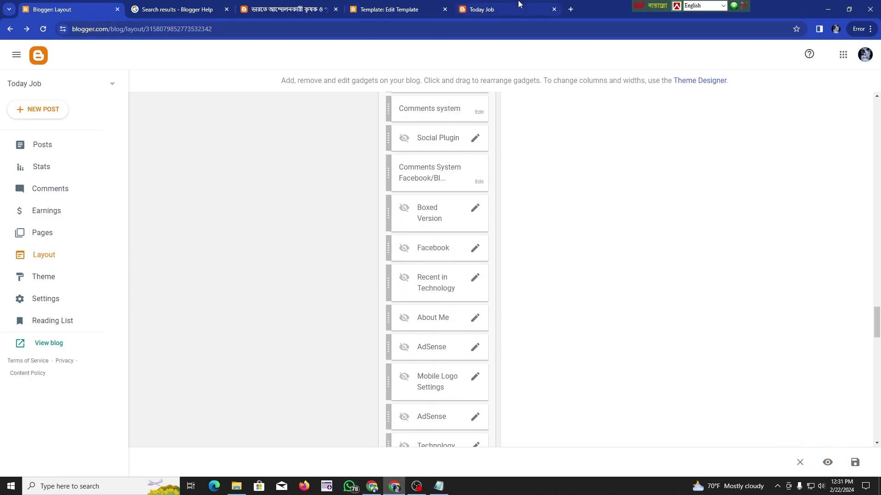
left_click(500, 9)
scroll(353, 341, "down", 5)
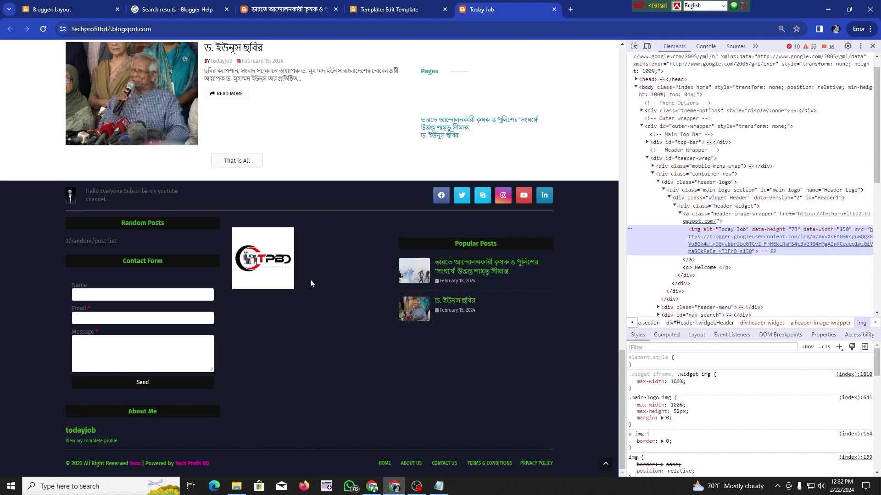
Step: Reload the live farmers' protest post and examine its header, sidebar, comments and footer
left_click(296, 6)
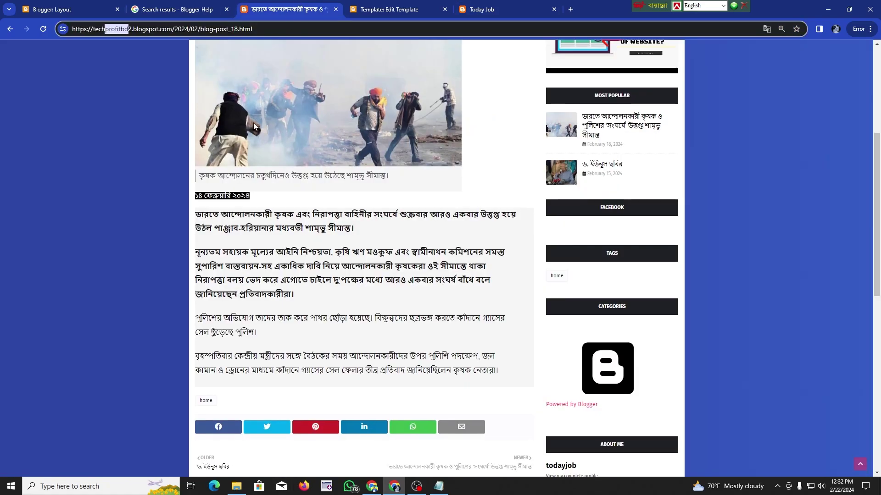
scroll(565, 350, "down", 5)
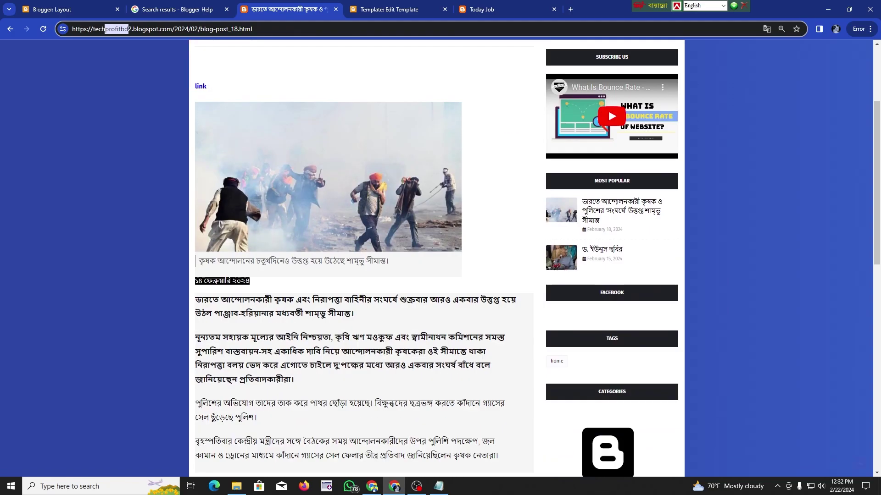
scroll(565, 349, "up", 5)
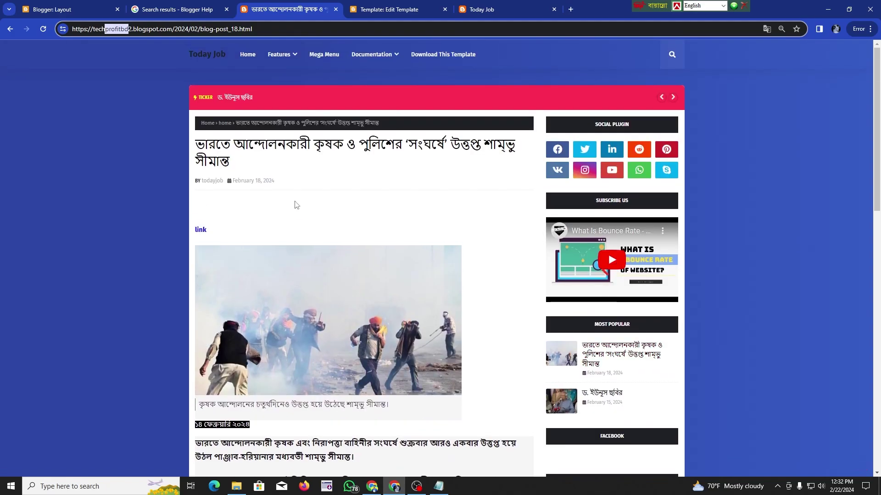
left_click(43, 29)
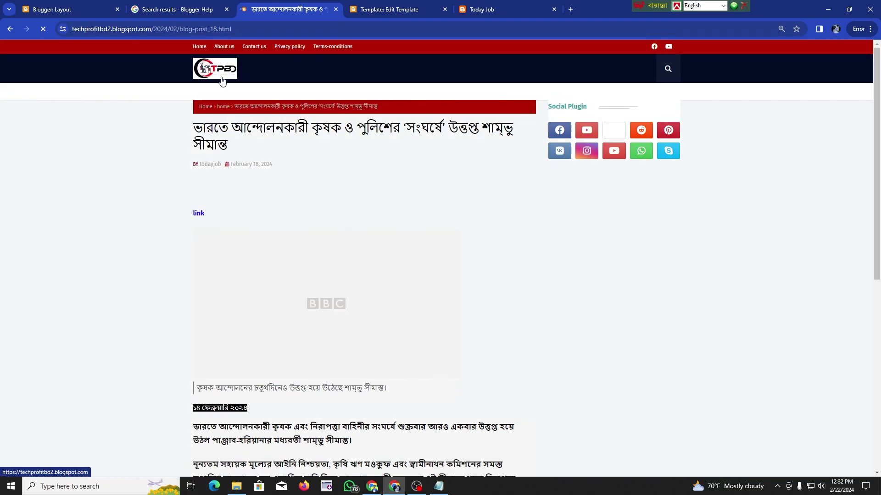
scroll(265, 204, "down", 2)
scroll(275, 202, "down", 9)
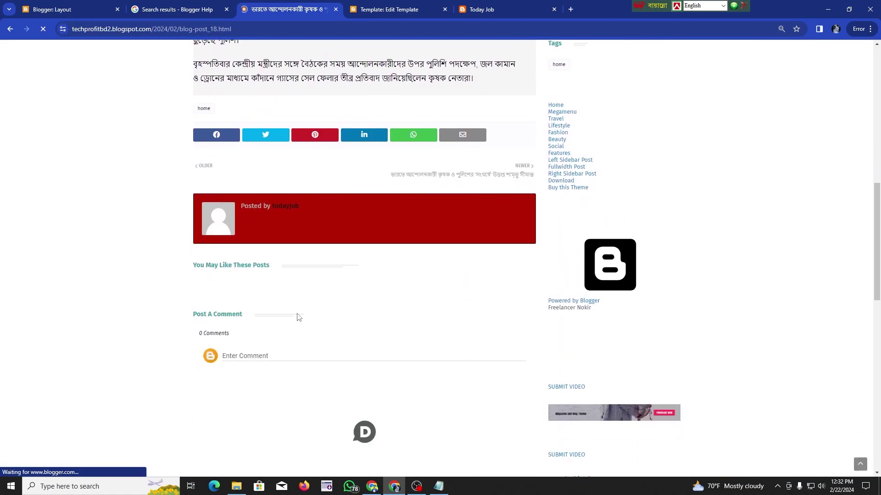
scroll(437, 301, "down", 16)
scroll(507, 335, "up", 6)
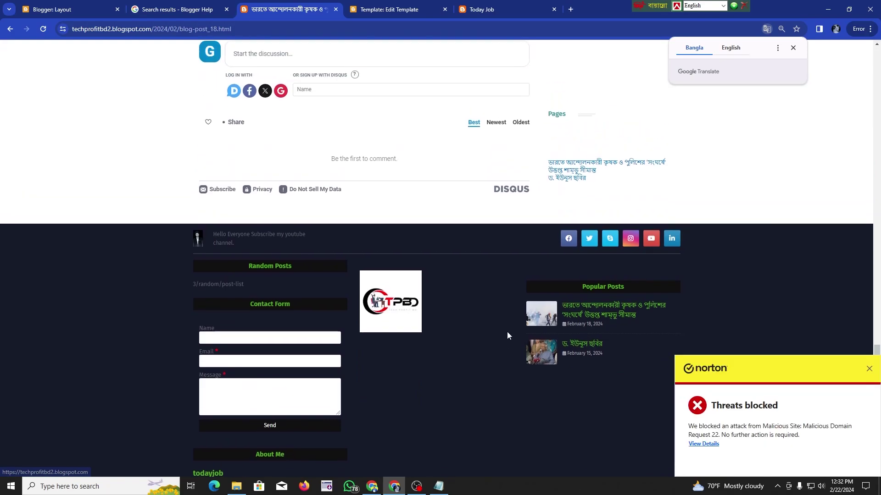
Step: Look through the theme's HTML code in the template editor and the html file in Notepad, leaving Notepad minimized
key("ctrl+Tab")
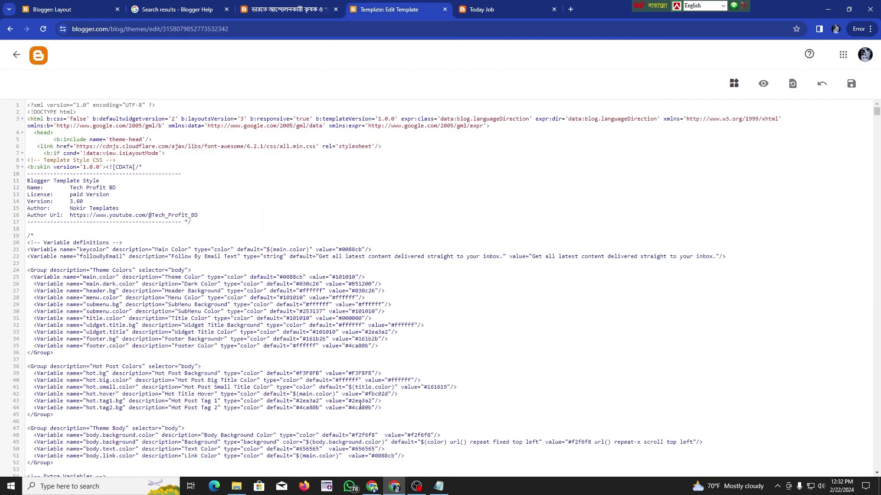
scroll(164, 140, "down", 15)
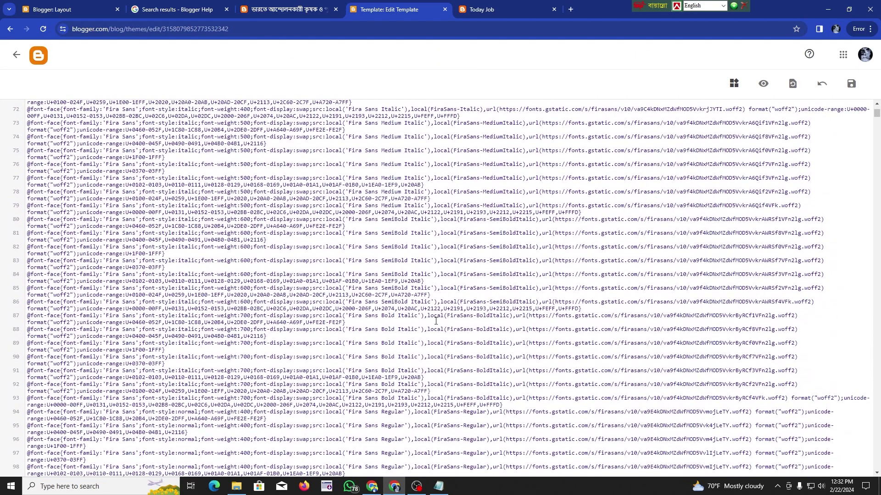
left_click(439, 486)
scroll(440, 183, "down", 5)
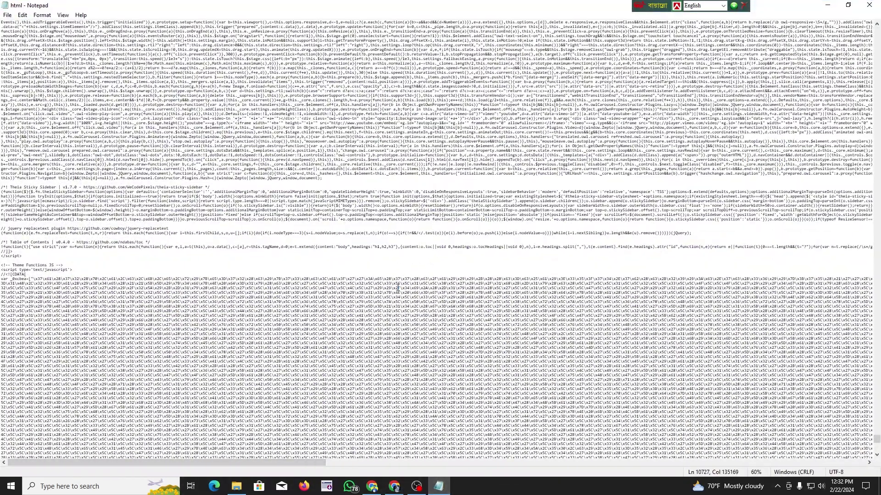
left_click(828, 5)
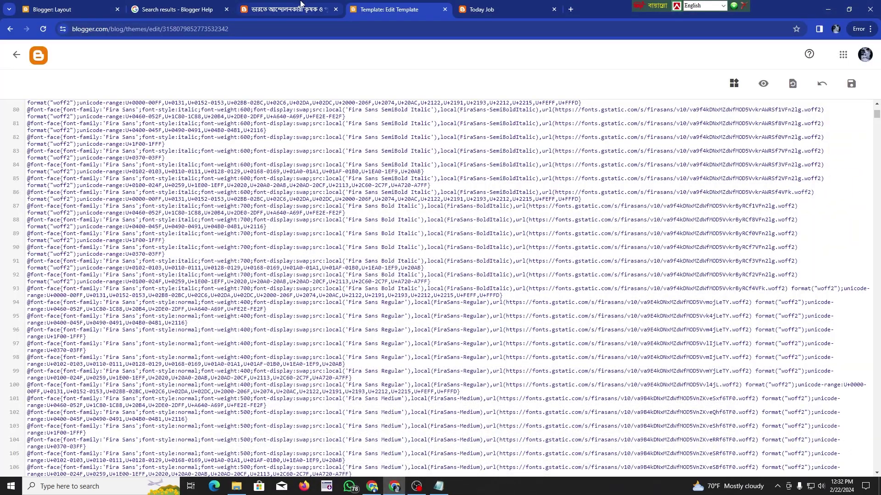
Step: Return to the blog's layout and review the gadgets in the Main Posts, Social Widget and Sidebar Right sections
left_click(289, 8)
left_click(53, 5)
scroll(313, 231, "up", 20)
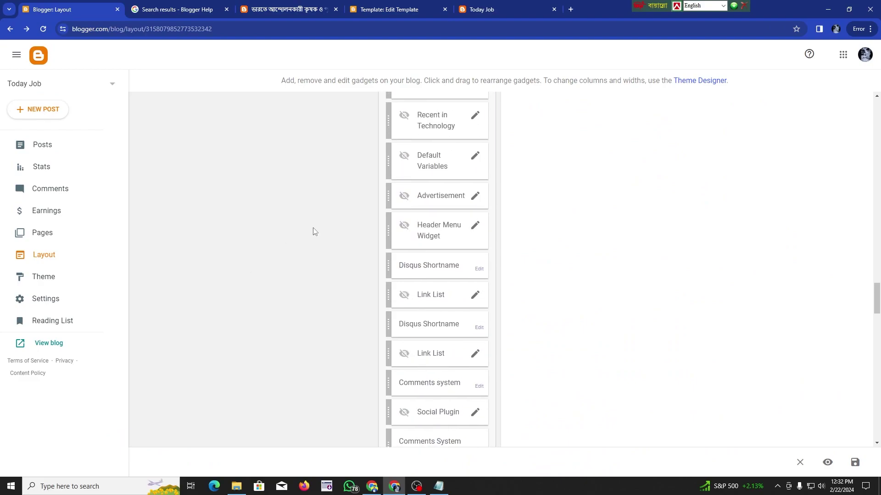
scroll(314, 232, "up", 10)
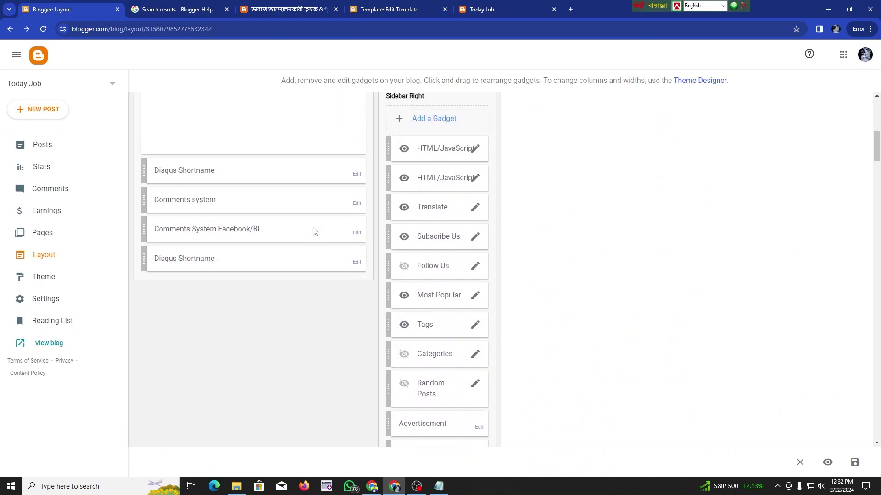
scroll(378, 283, "down", 5)
scroll(460, 284, "up", 1)
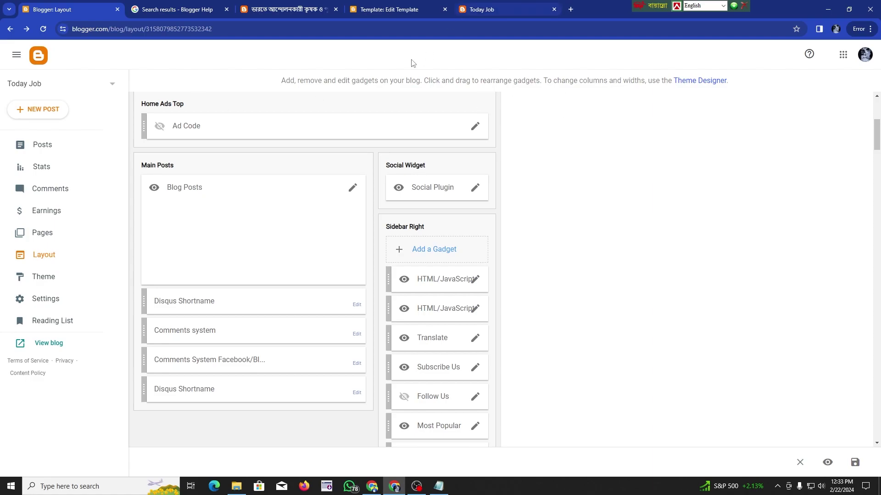
scroll(233, 241, "down", 6)
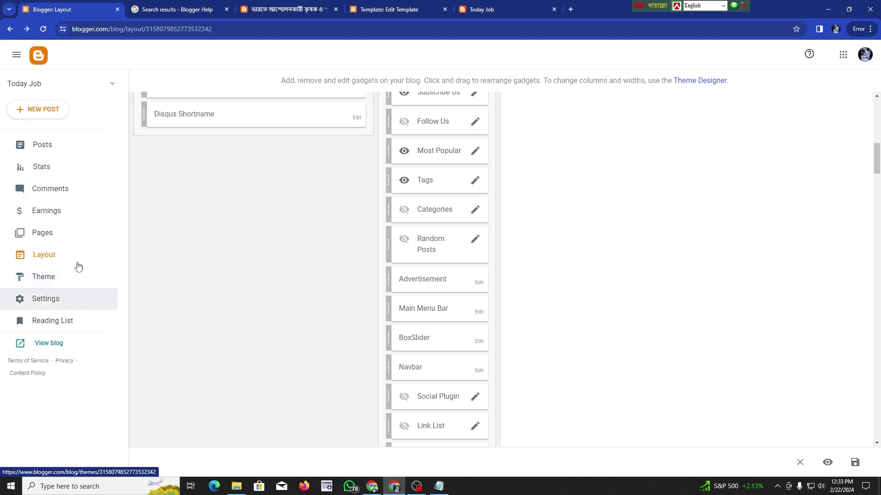
mouse_move(421, 491)
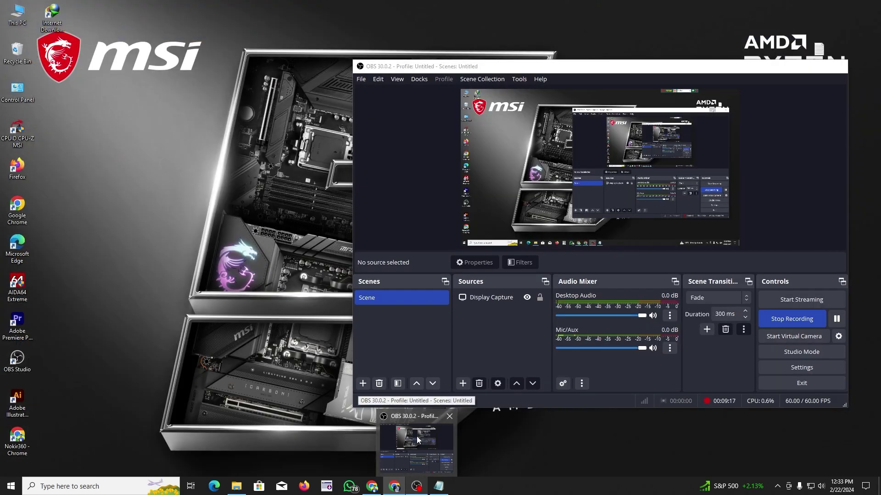
left_click(417, 436)
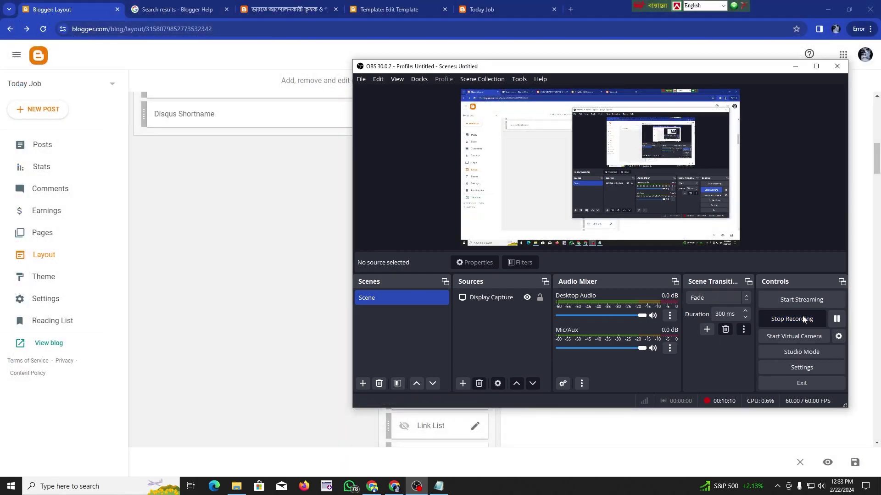